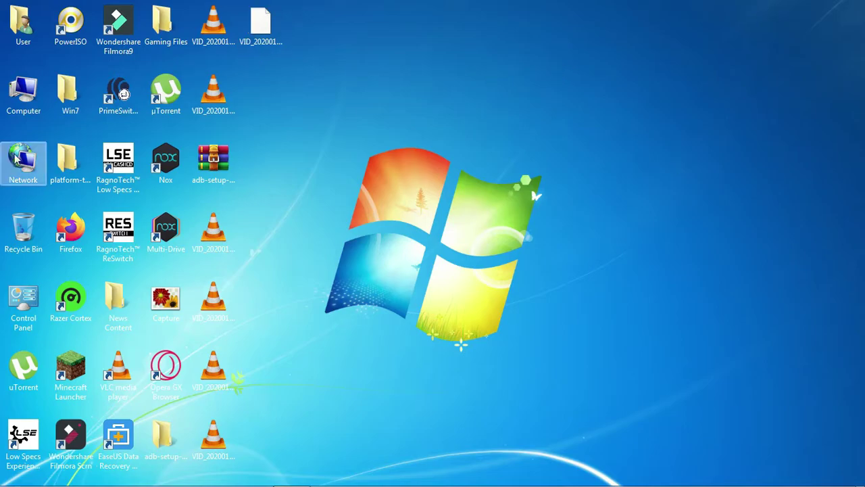
- Launch the Game application from the Games\Remember Me\Binaries\Win32 folder on the C: drive
{"action": "double_click", "coordinate": [30, 89]}
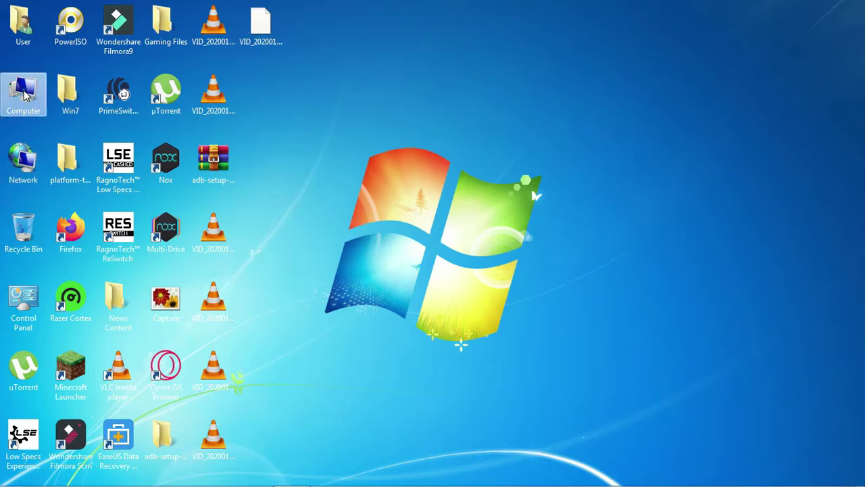
{"action": "double_click", "coordinate": [212, 101]}
{"action": "double_click", "coordinate": [209, 96]}
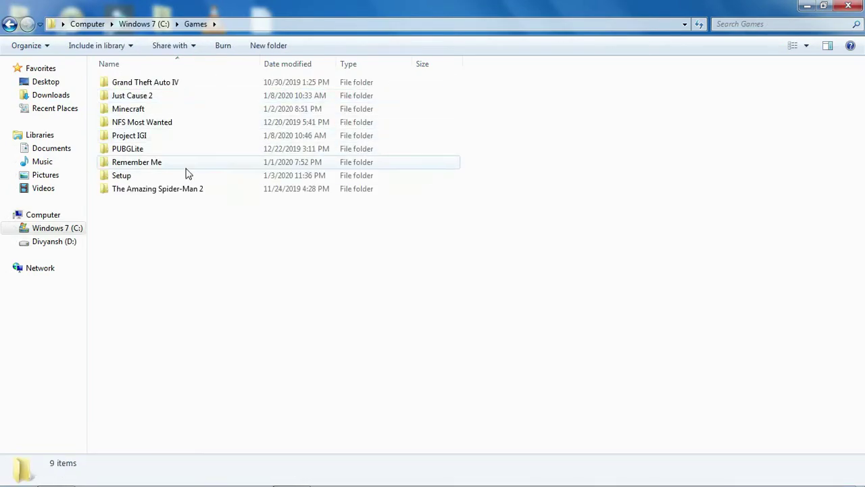
{"action": "double_click", "coordinate": [187, 165]}
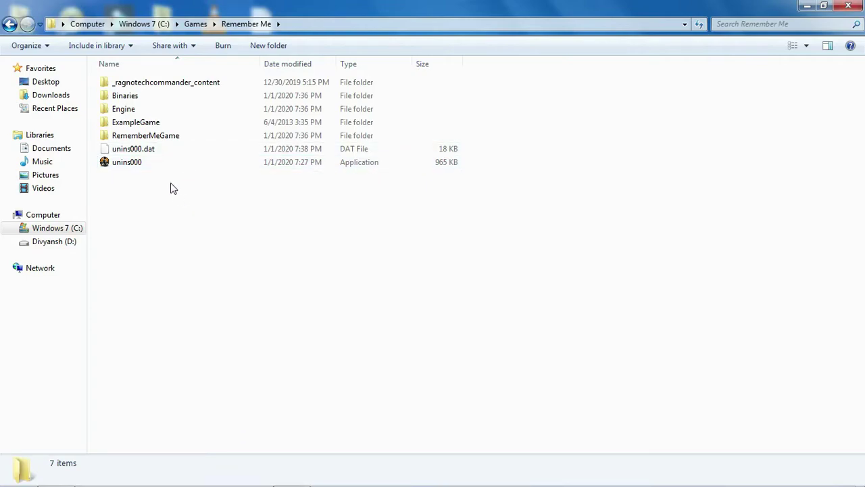
{"action": "double_click", "coordinate": [145, 98]}
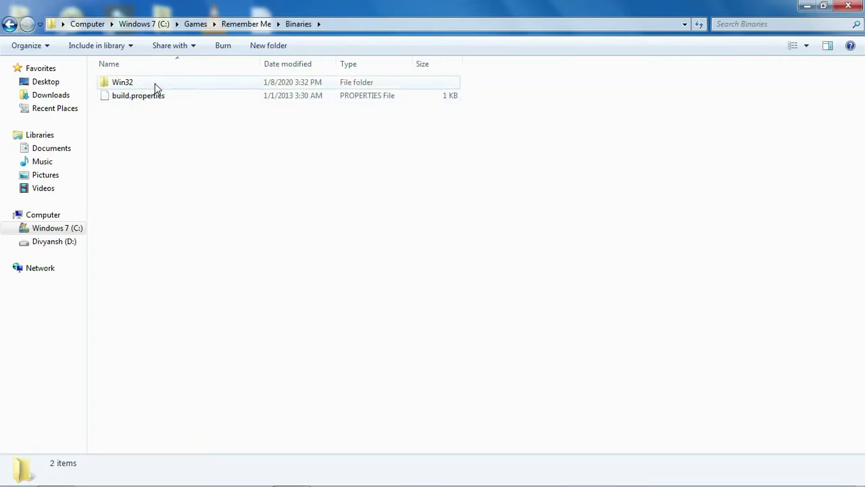
{"action": "double_click", "coordinate": [155, 84]}
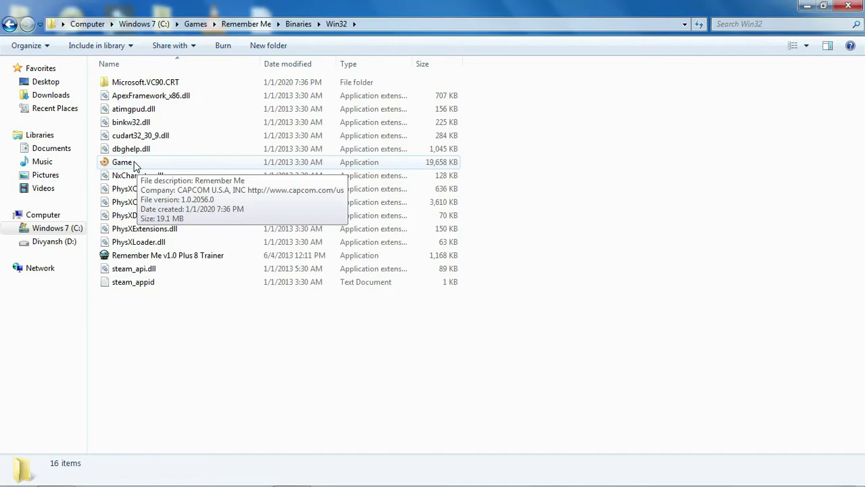
{"action": "double_click", "coordinate": [135, 164]}
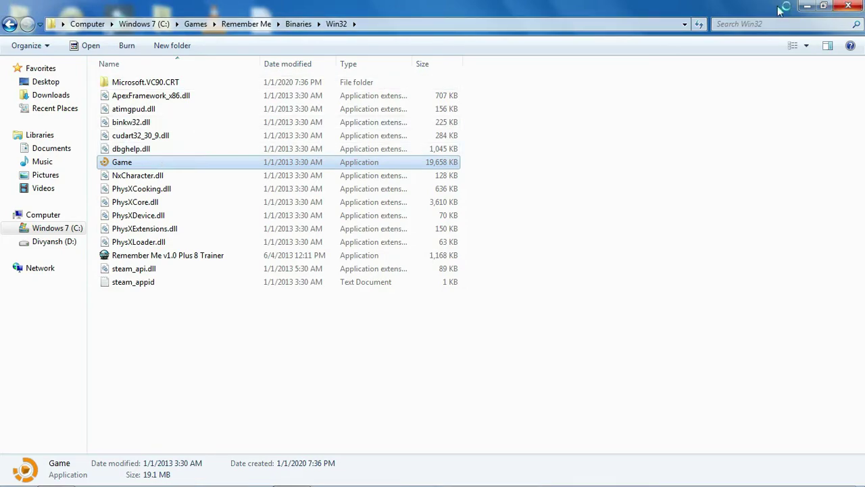
- Minimize the Win32 folder window and start Windows Task Manager while the game loads
{"action": "left_click", "coordinate": [811, 8]}
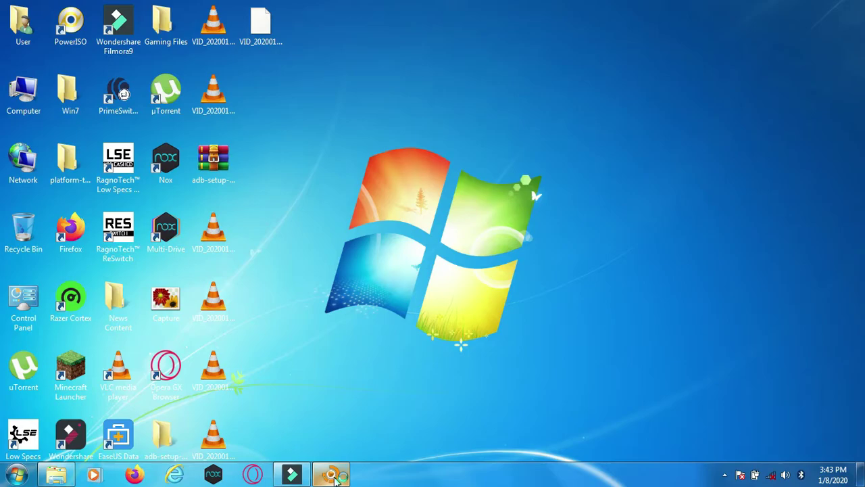
{"action": "mouse_move", "coordinate": [333, 478]}
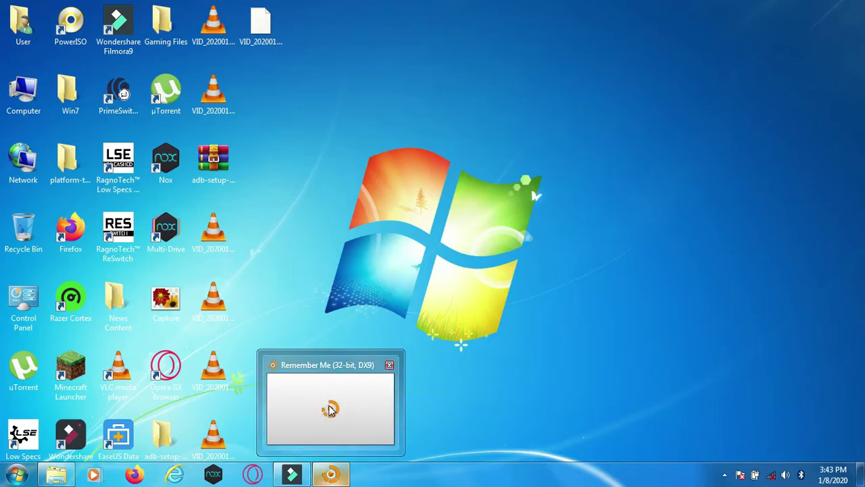
{"action": "right_click", "coordinate": [420, 477]}
{"action": "left_click", "coordinate": [455, 438]}
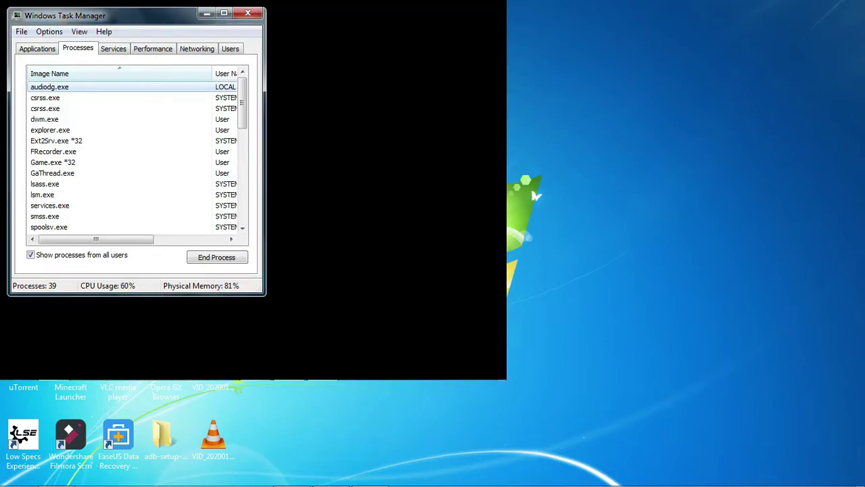
- Return to Task Manager from the game window, maximize it, and examine the list of running processes
{"action": "key", "text": "alt+Tab"}
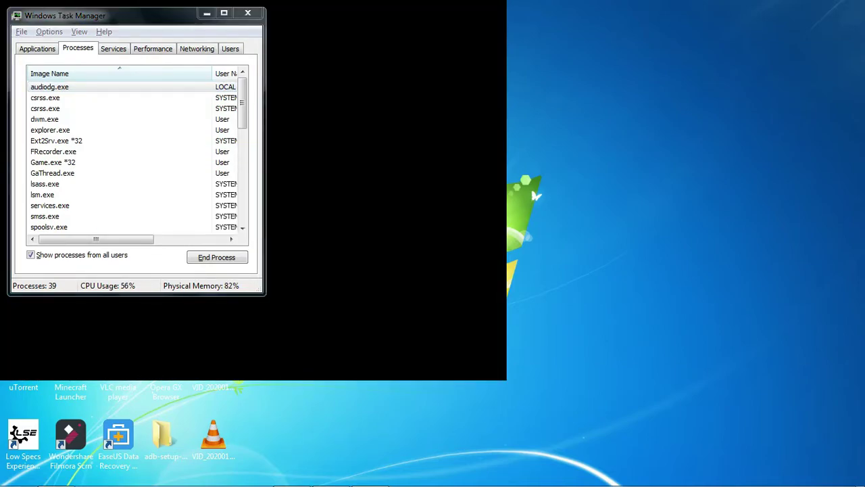
{"action": "key", "text": "alt+Tab"}
{"action": "key", "text": "Tab"}
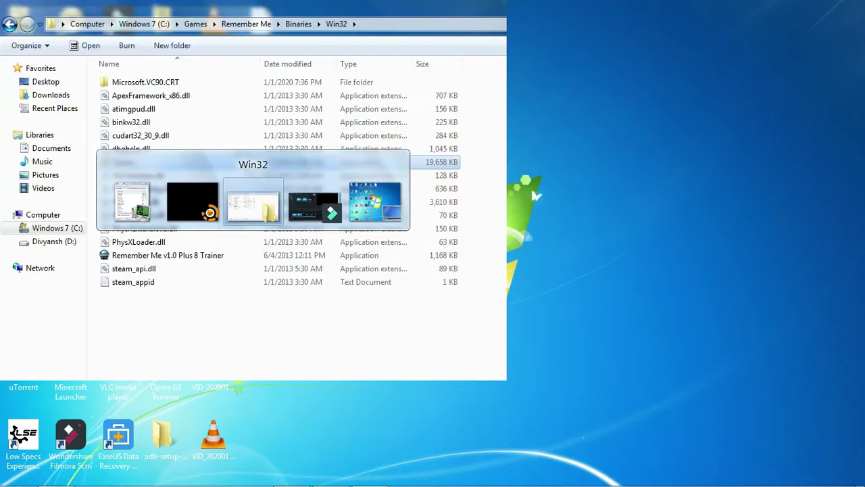
{"action": "key", "text": "Tab"}
{"action": "key", "text": "Tab"}
{"action": "key", "text": "Tab"}
{"action": "key", "text": "Tab"}
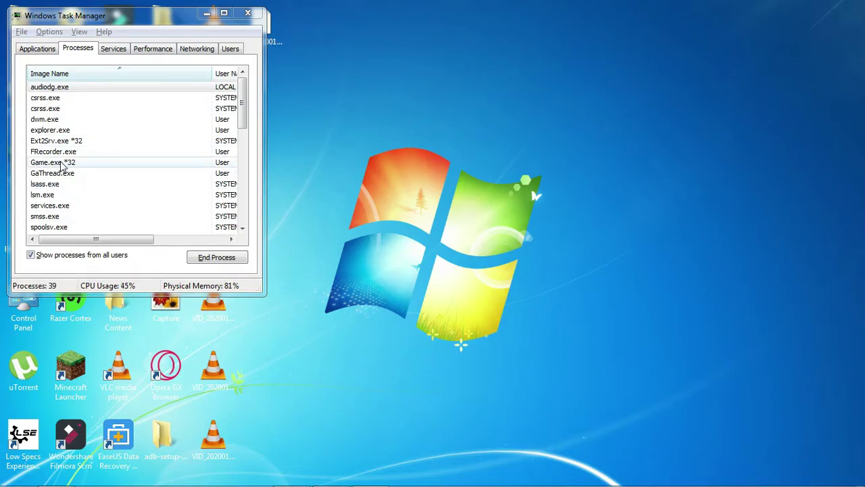
{"action": "left_click", "coordinate": [223, 13]}
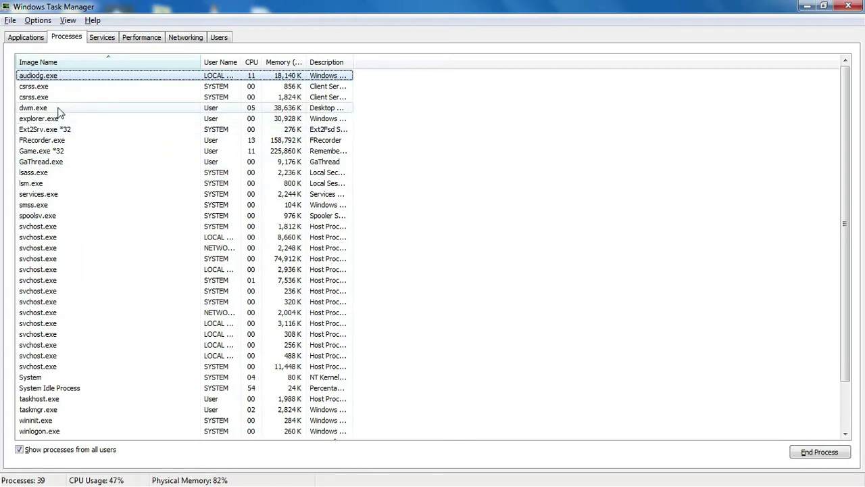
{"action": "scroll", "coordinate": [64, 136], "scroll_direction": "down", "scroll_amount": 2}
{"action": "scroll", "coordinate": [54, 236], "scroll_direction": "up", "scroll_amount": 2}
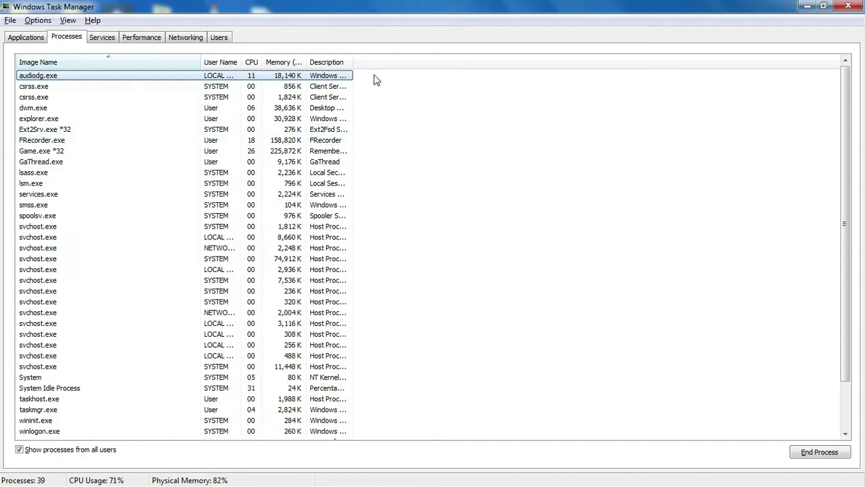
- End the Game.exe *32 process and close Task Manager
{"action": "left_click", "coordinate": [41, 154]}
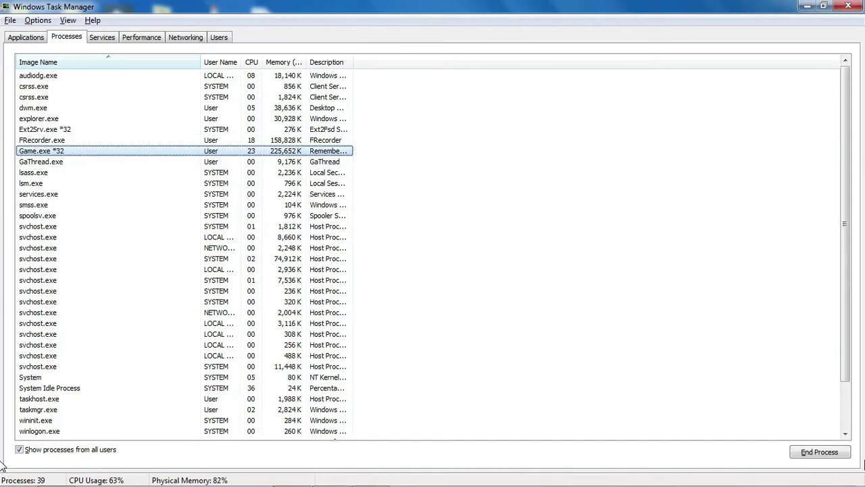
{"action": "left_click", "coordinate": [829, 452]}
{"action": "left_click", "coordinate": [437, 268]}
{"action": "left_click", "coordinate": [848, 5]}
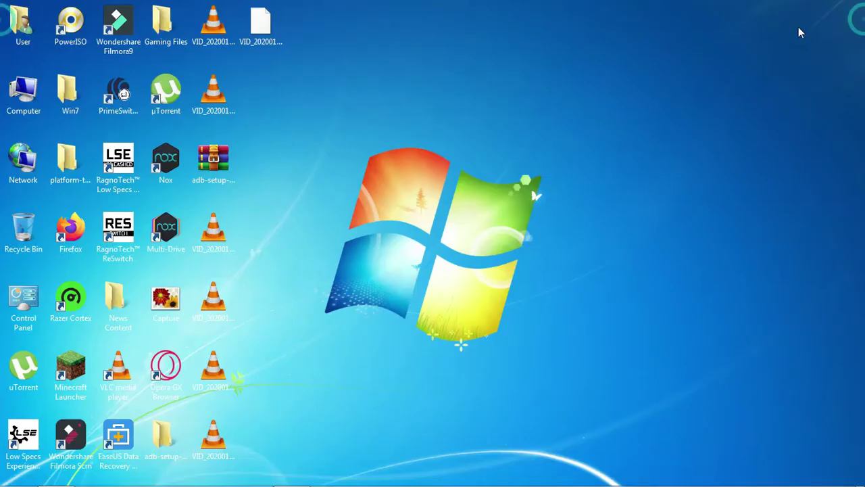
- Open the Games\Remember Me\Binaries\Win32 folder on the C: drive again
{"action": "double_click", "coordinate": [24, 94]}
{"action": "double_click", "coordinate": [231, 100]}
{"action": "double_click", "coordinate": [232, 99]}
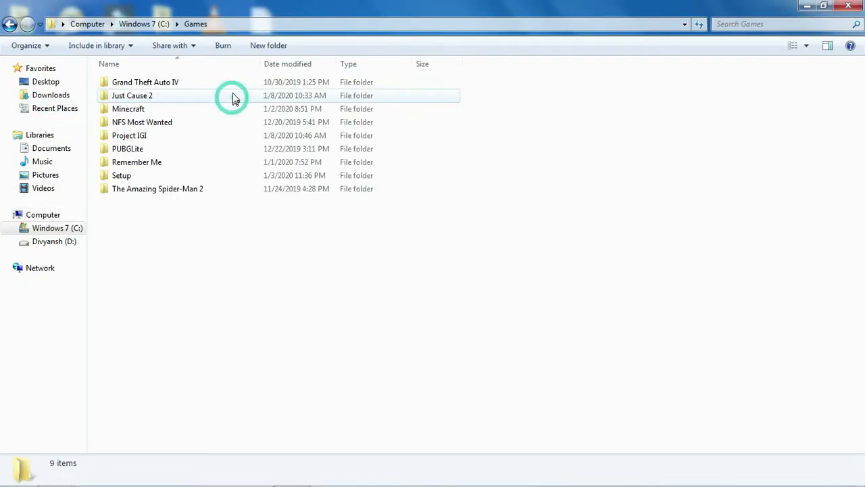
{"action": "double_click", "coordinate": [234, 162]}
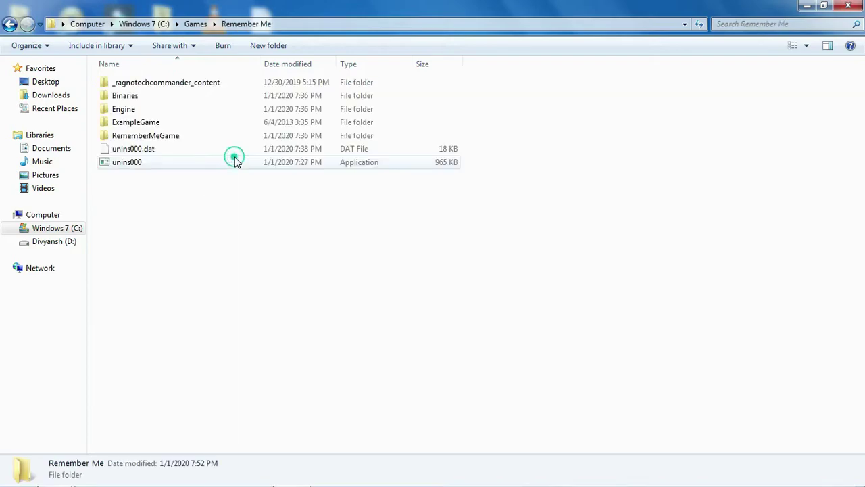
{"action": "double_click", "coordinate": [210, 96]}
{"action": "double_click", "coordinate": [215, 82]}
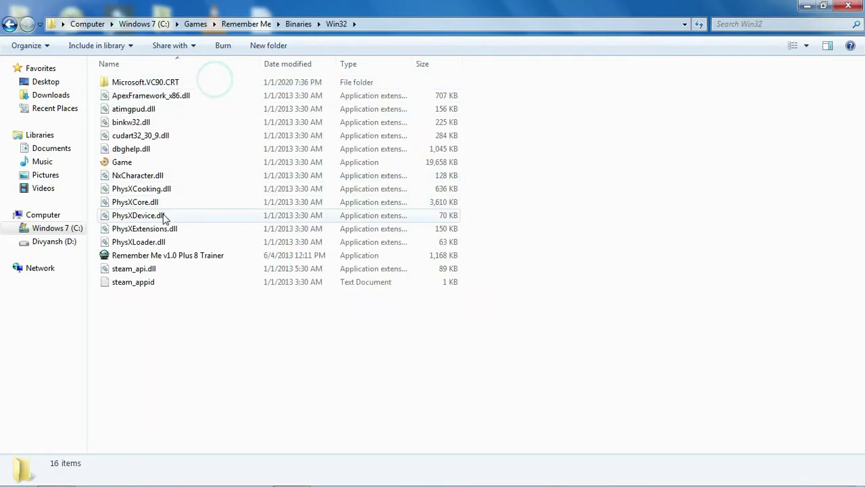
- Rename the Game application in the Win32 folder as RemeberMe
{"action": "left_click", "coordinate": [159, 162]}
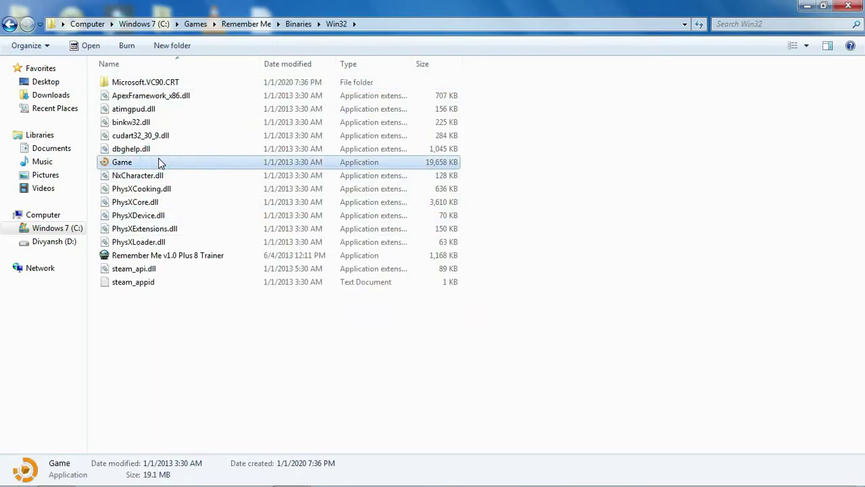
{"action": "right_click", "coordinate": [159, 162]}
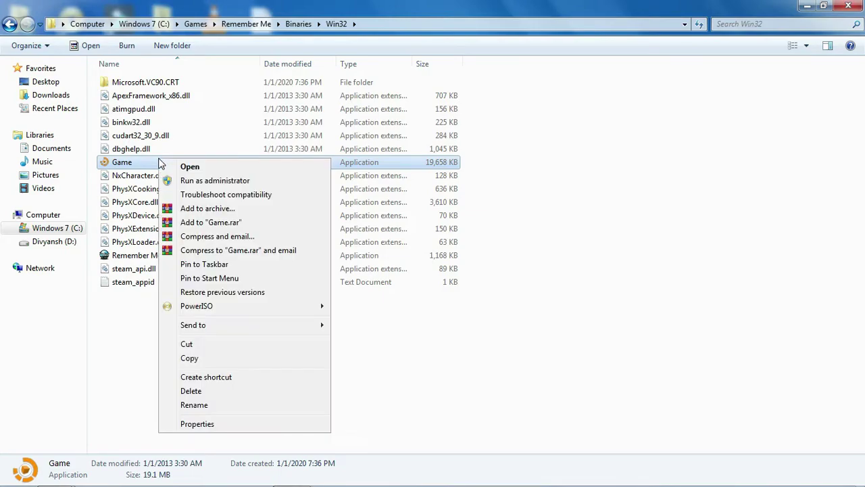
{"action": "left_click", "coordinate": [194, 405]}
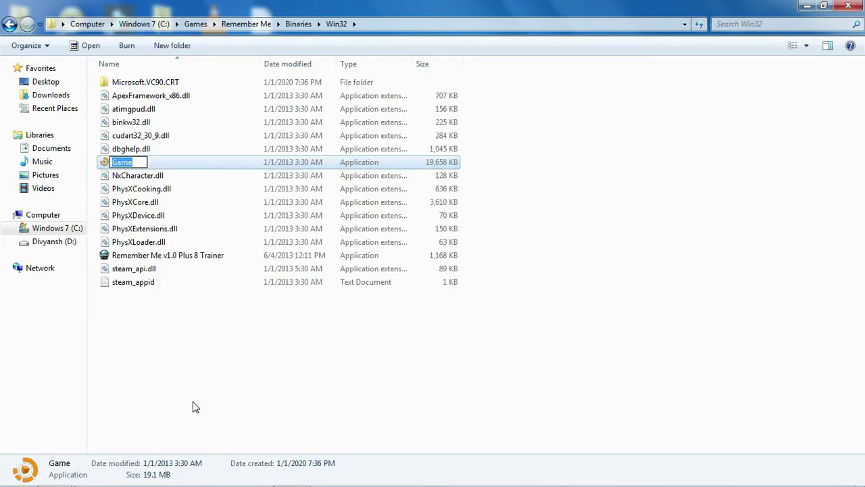
{"action": "key", "text": "BackSpace"}
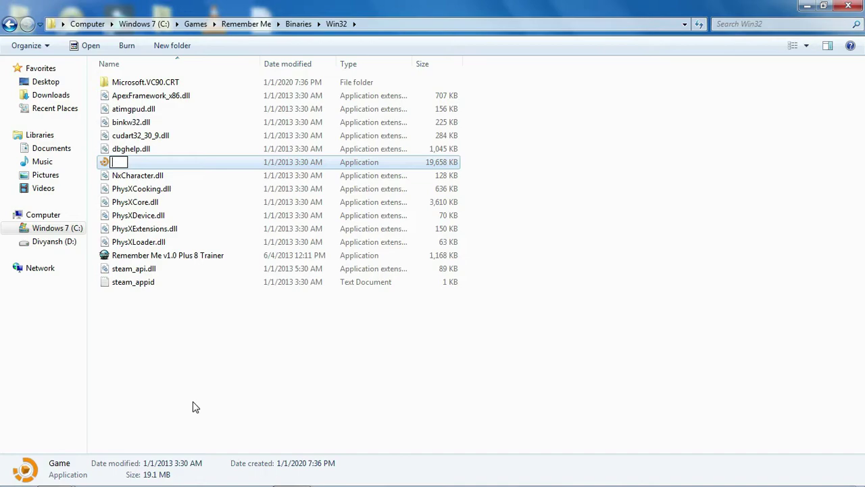
{"action": "type", "text": "RememberMe"}
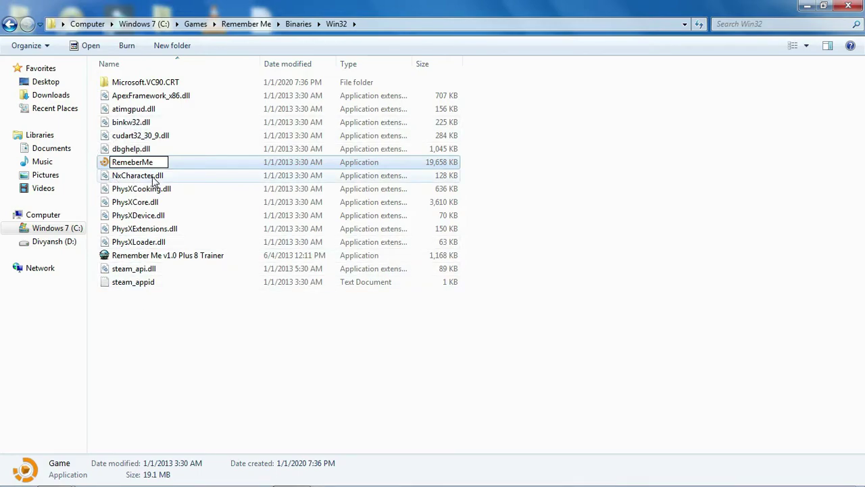
{"action": "key", "text": "Return"}
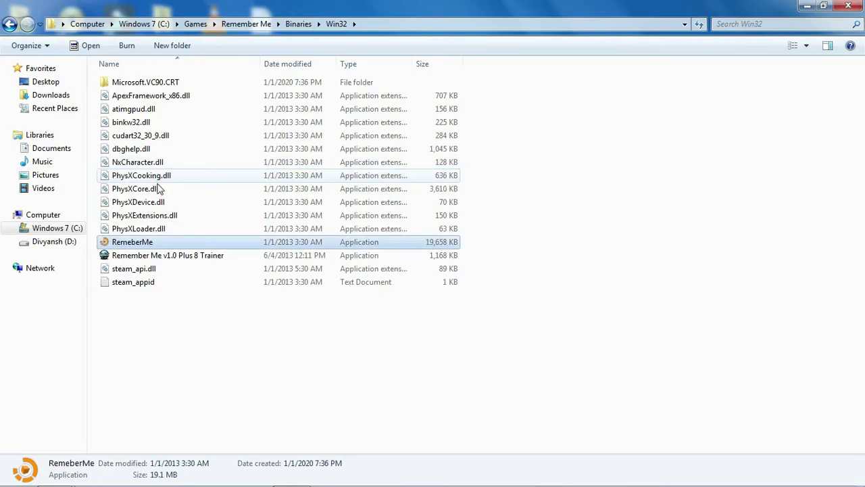
- Run the Remember Me v1.0 Plus 8 Trainer application and reopen the game's Binaries\Win32 folder
{"action": "left_click", "coordinate": [245, 254]}
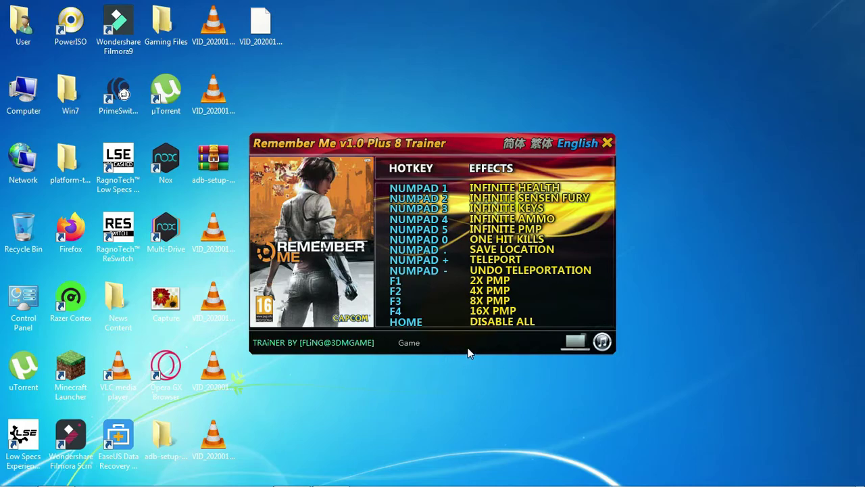
{"action": "double_click", "coordinate": [13, 92]}
{"action": "double_click", "coordinate": [246, 98]}
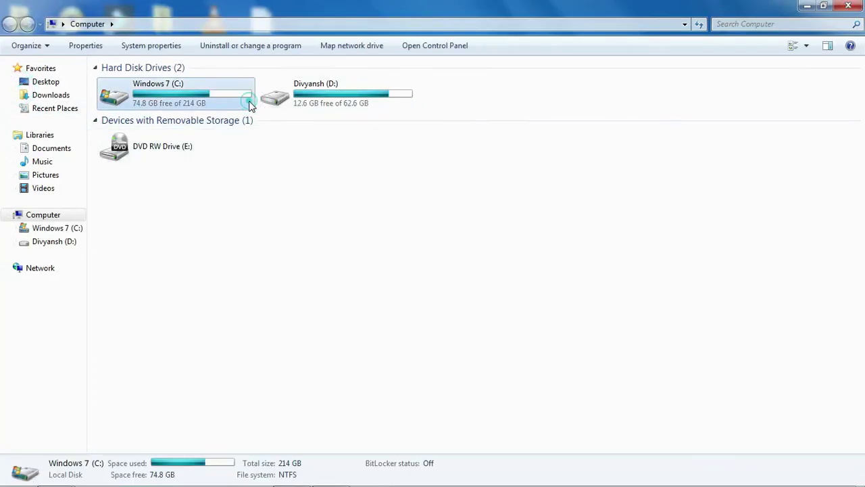
{"action": "double_click", "coordinate": [231, 96]}
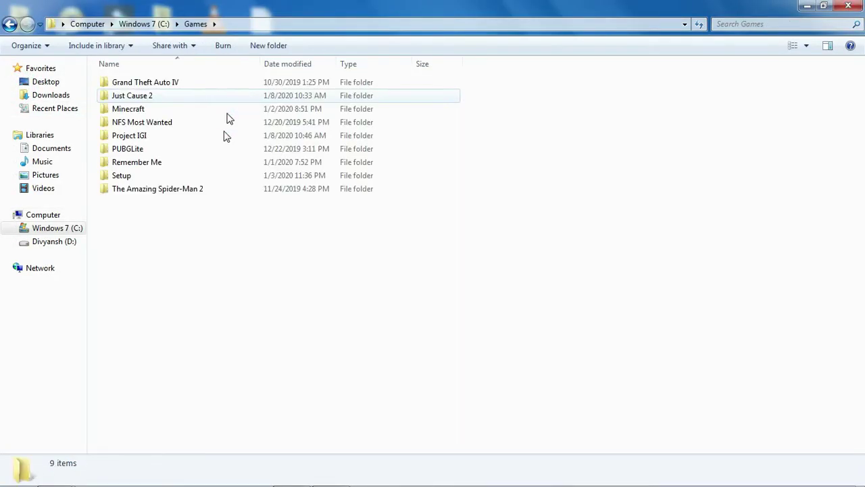
{"action": "double_click", "coordinate": [219, 167]}
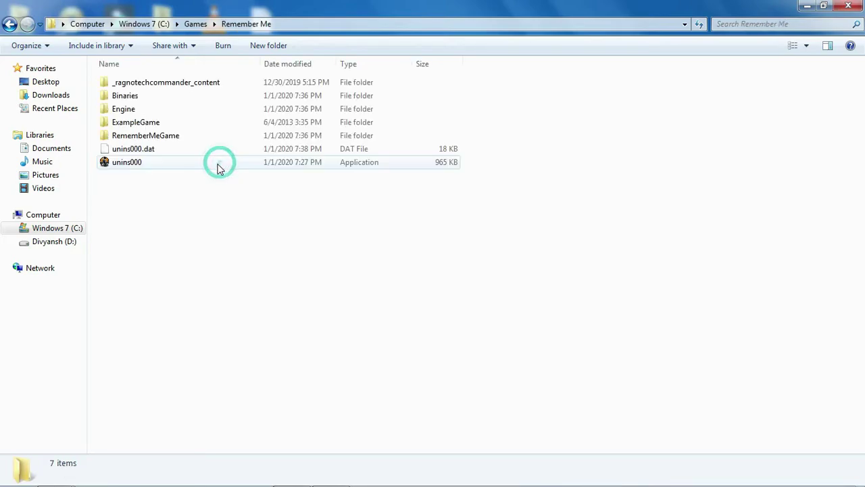
{"action": "double_click", "coordinate": [222, 96]}
- Rename the RemeberMe application back to Game
{"action": "left_click", "coordinate": [200, 243]}
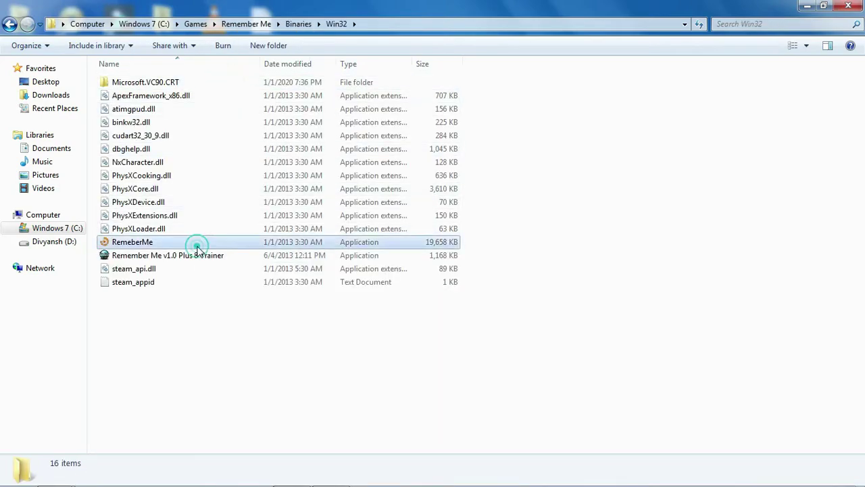
{"action": "right_click", "coordinate": [203, 244]}
{"action": "left_click", "coordinate": [279, 465]}
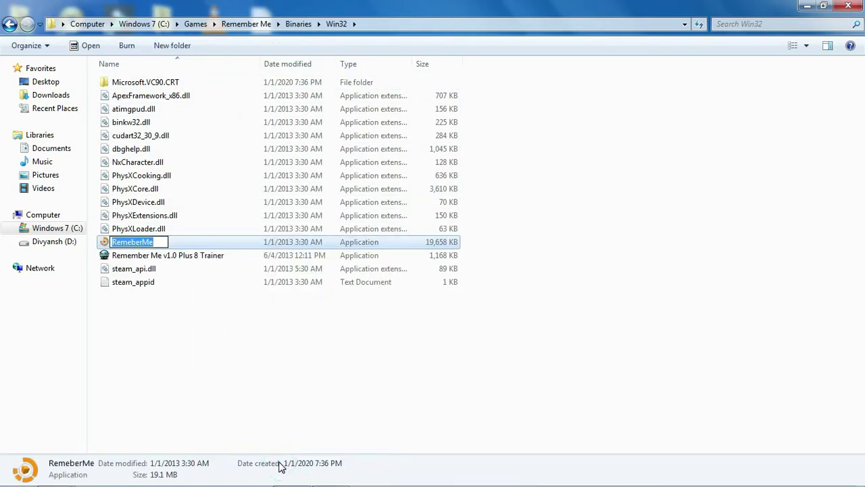
{"action": "type", "text": "Game"}
{"action": "key", "text": "Return"}
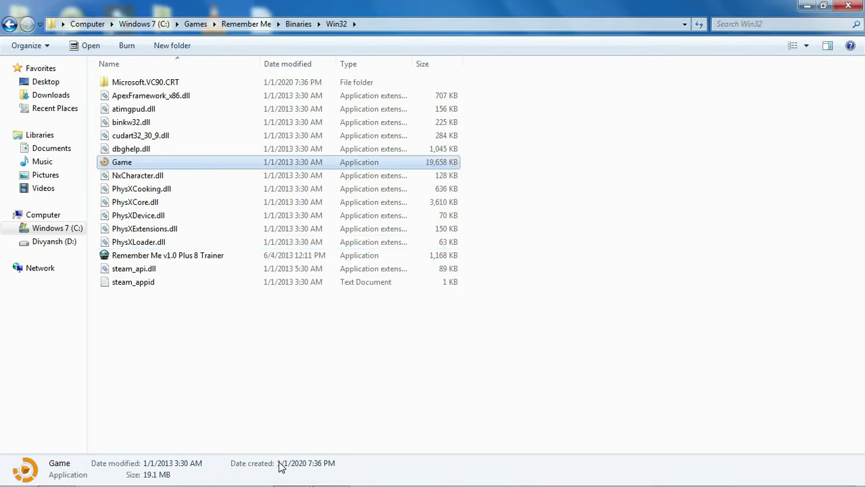
- Launch the Game application alongside the trainer and start Task Manager to view the running processes
{"action": "double_click", "coordinate": [196, 161]}
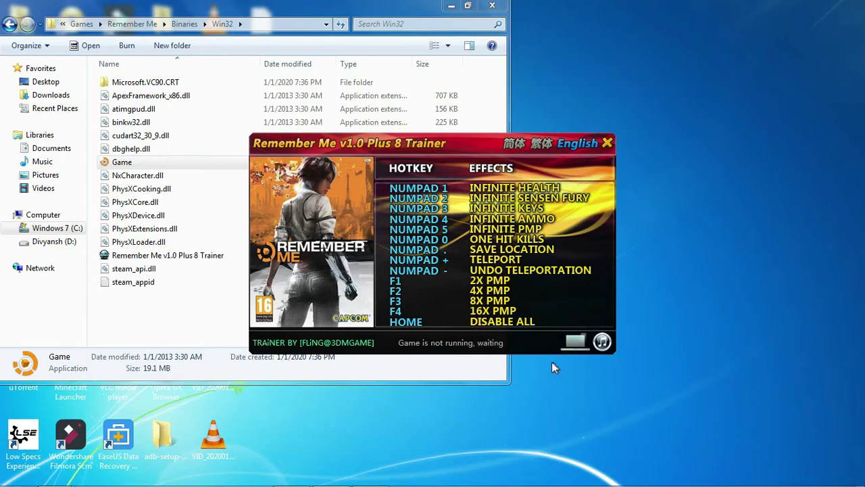
{"action": "right_click", "coordinate": [482, 480]}
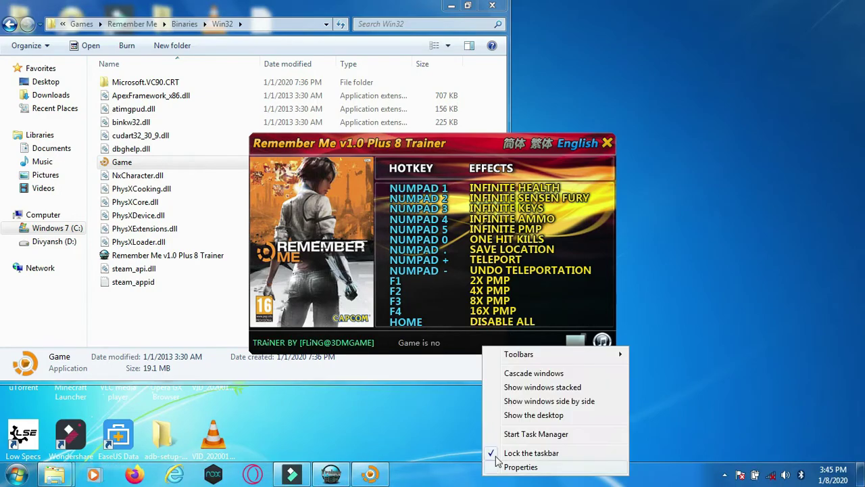
{"action": "left_click", "coordinate": [509, 436]}
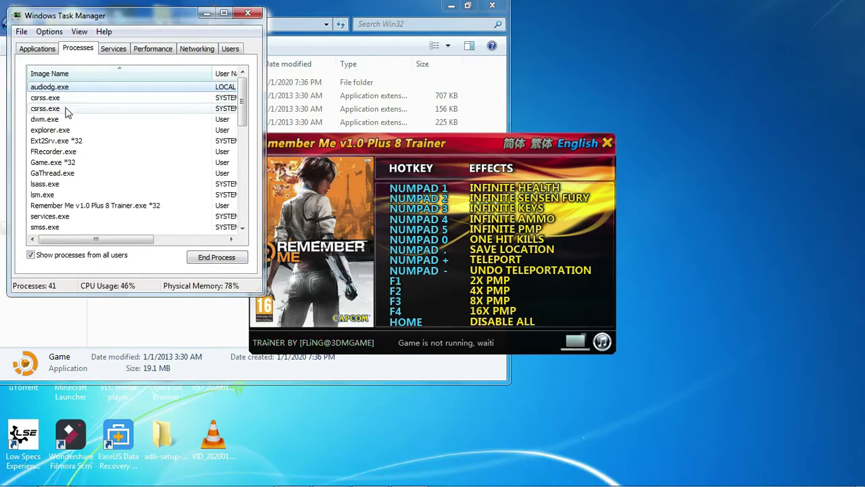
- End the Game.exe *32 process and close Task Manager
{"action": "left_click", "coordinate": [72, 162]}
{"action": "left_click", "coordinate": [233, 258]}
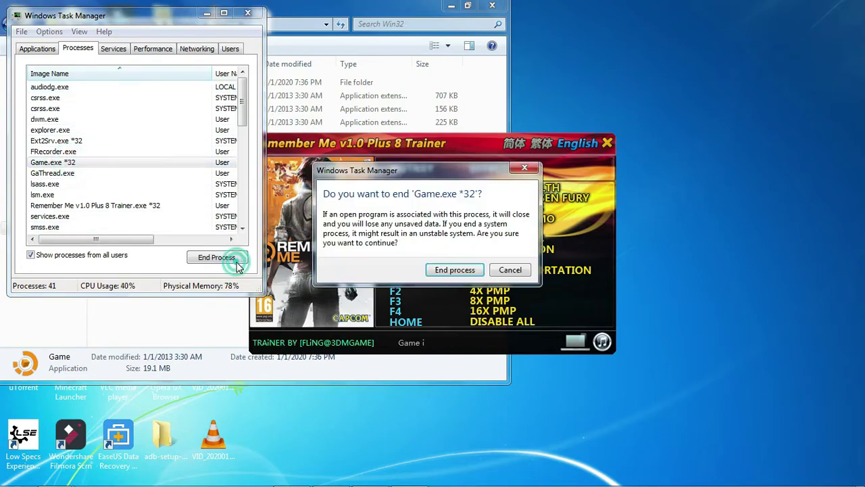
{"action": "left_click", "coordinate": [454, 270]}
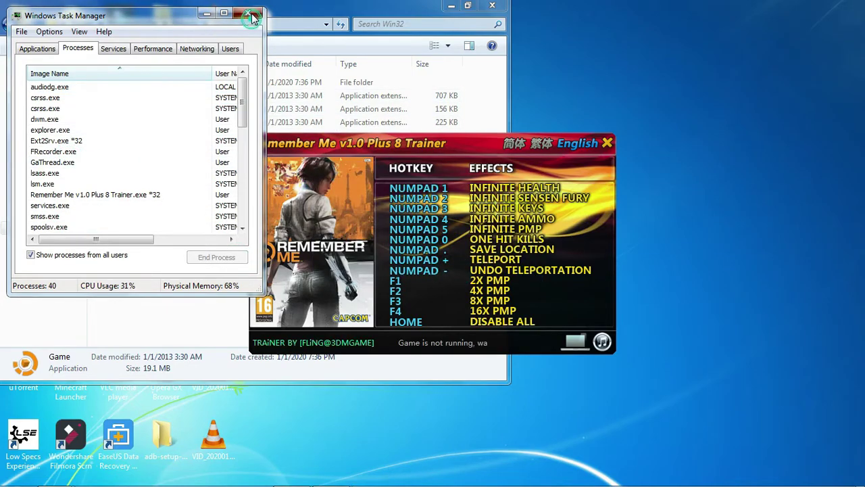
{"action": "left_click", "coordinate": [248, 13]}
- Rename the Game application in the Win32 folder as RememberMe
{"action": "right_click", "coordinate": [123, 166]}
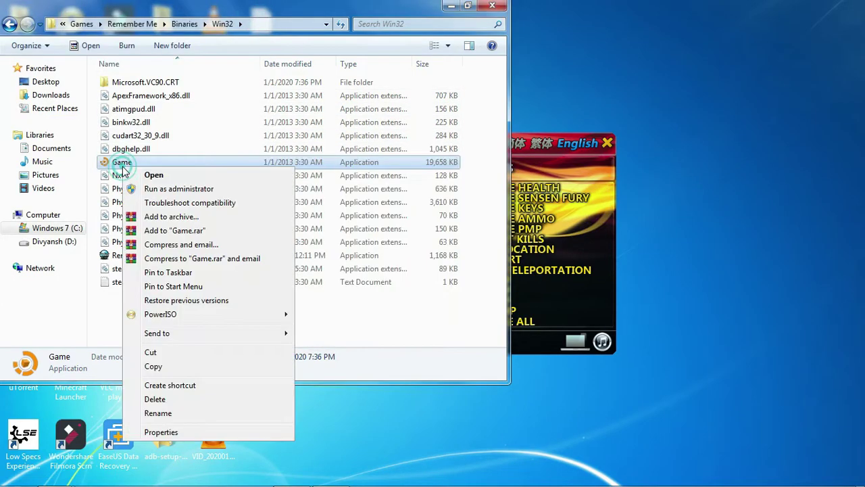
{"action": "left_click", "coordinate": [189, 414]}
{"action": "key", "text": "BackSpace"}
{"action": "type", "text": "R"}
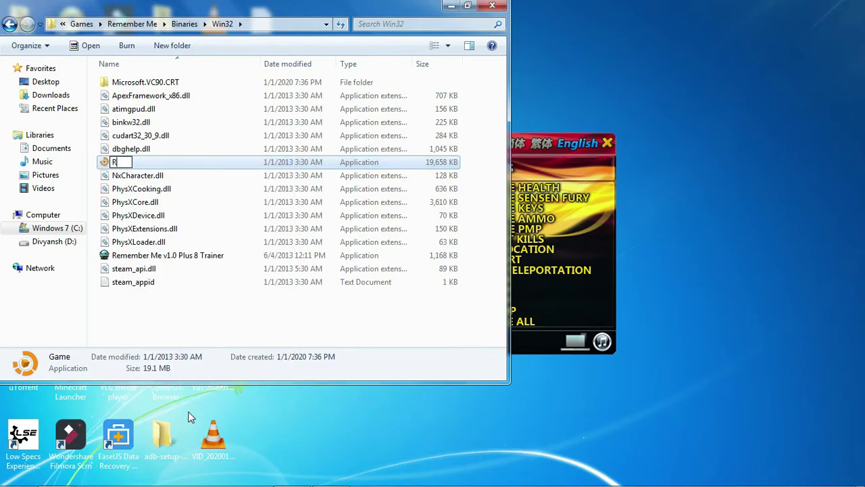
{"action": "type", "text": "ememb"}
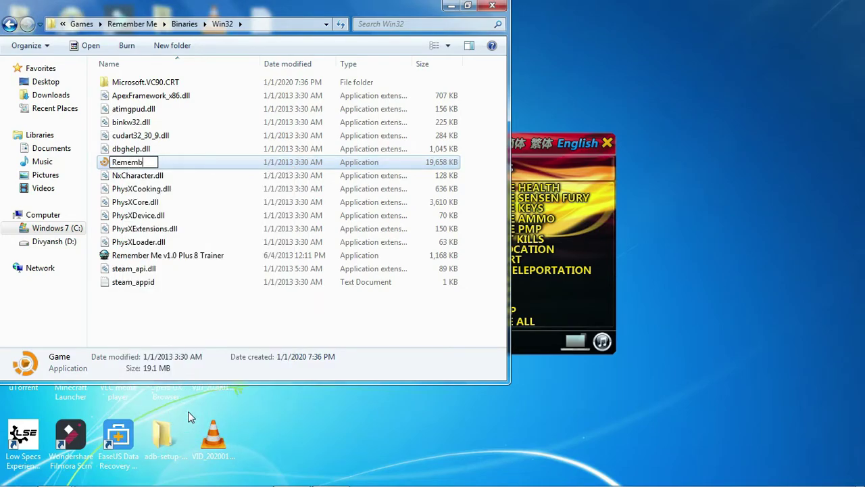
{"action": "type", "text": "erMe"}
- Set the trainer's language to English, move its window clear of the Win32 folder, and launch the RememberMe application
{"action": "left_click", "coordinate": [544, 150]}
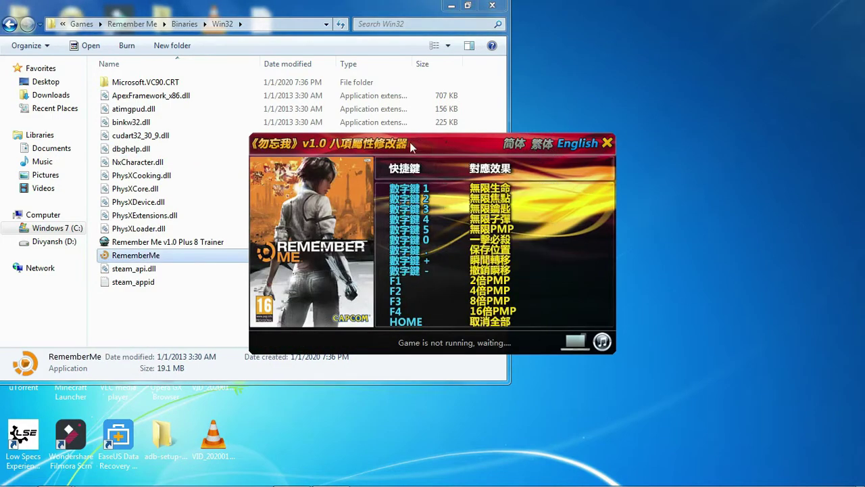
{"action": "left_click", "coordinate": [588, 147]}
{"action": "left_click_drag", "start_coordinate": [517, 255], "coordinate": [698, 41]}
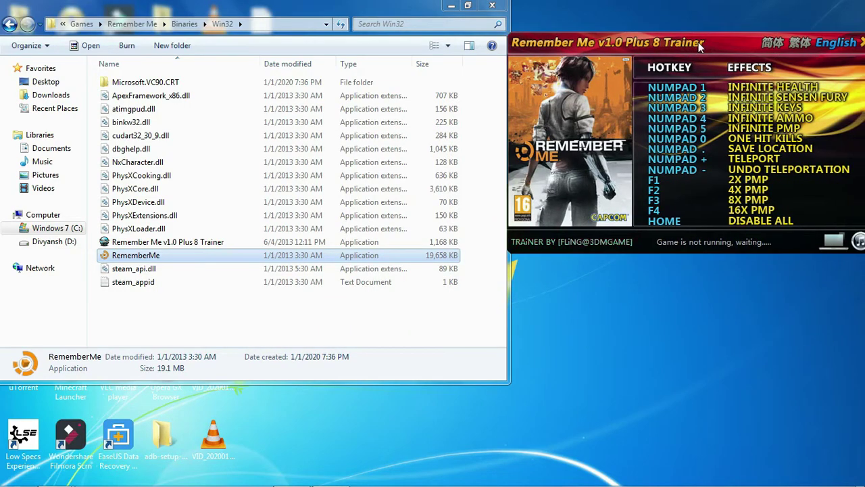
{"action": "double_click", "coordinate": [192, 255]}
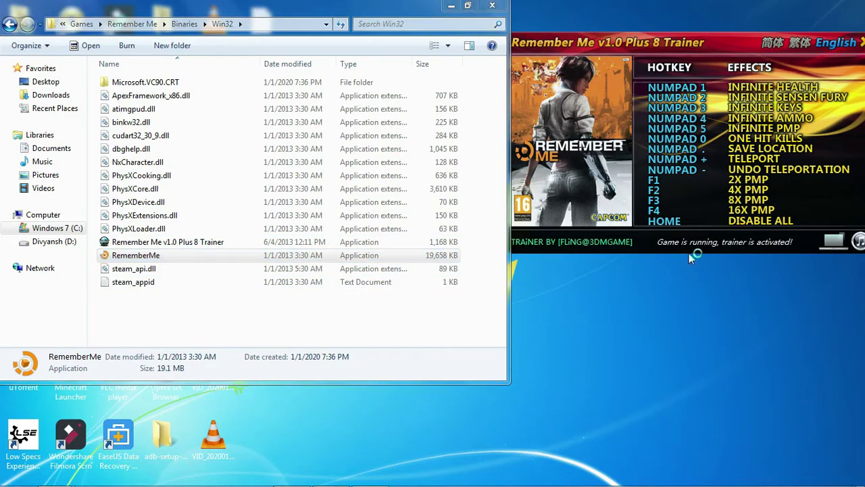